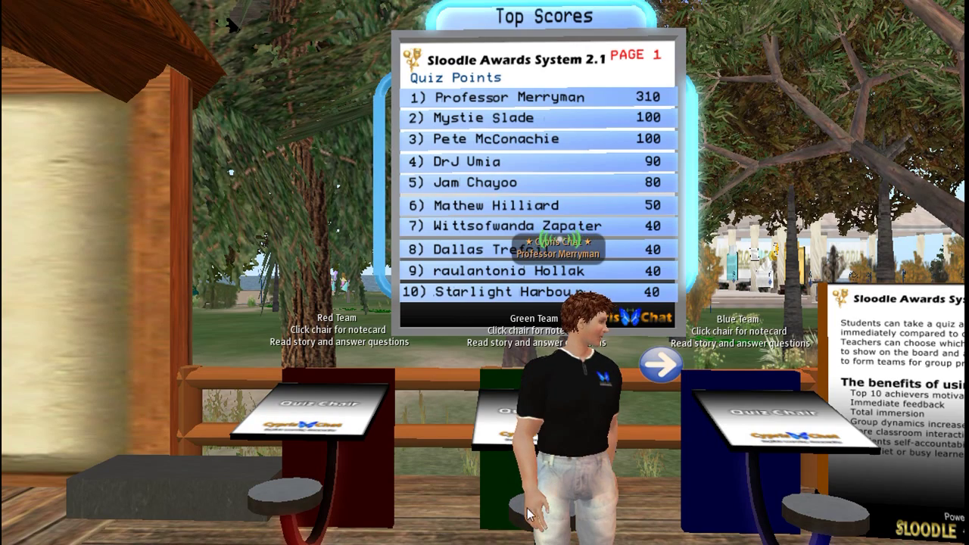
- Sit on the Red Team quiz chair from its pie menu to start the quiz
right_click(301, 485)
left_click(279, 457)
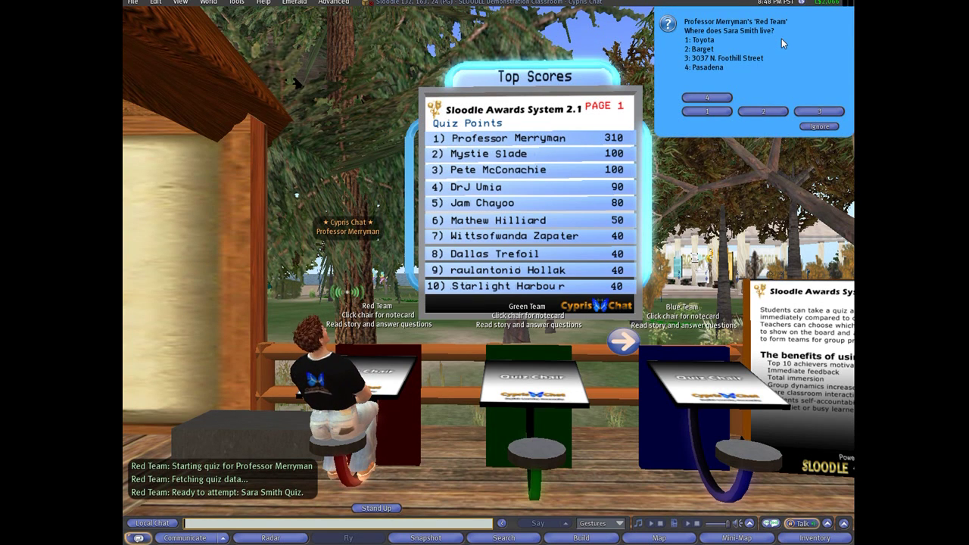
- Answer Pasadena, Blue, Barget and the toaster price, then page the scoreboard forward
left_click(723, 98)
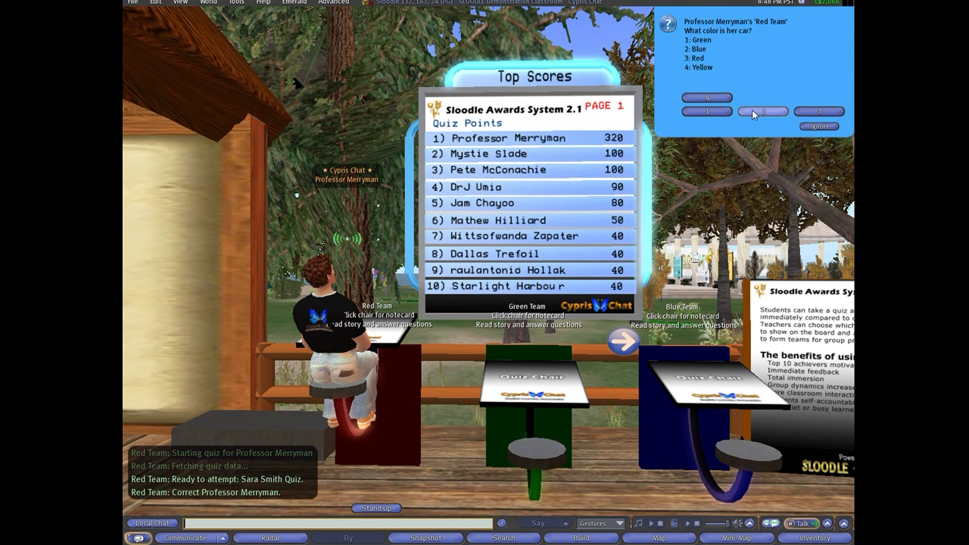
left_click(752, 109)
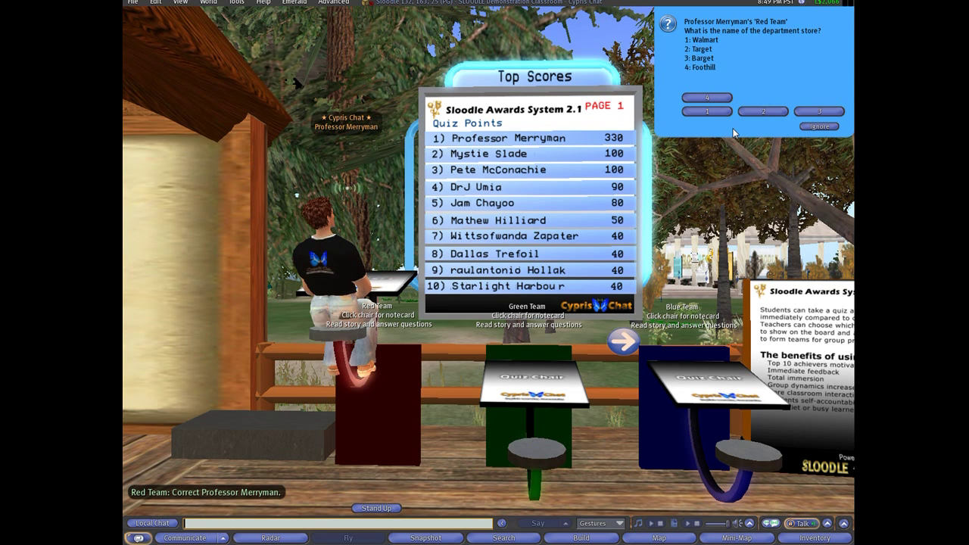
left_click(804, 114)
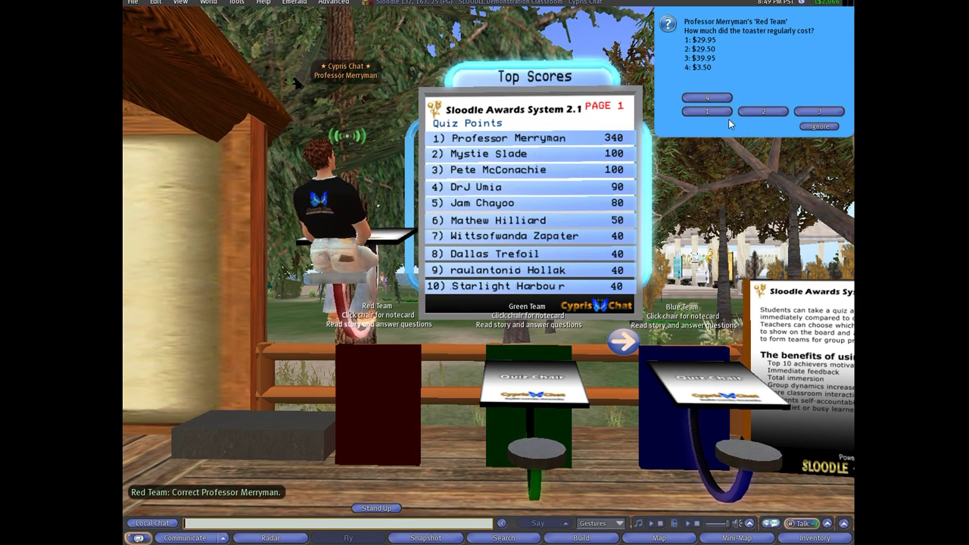
left_click(818, 112)
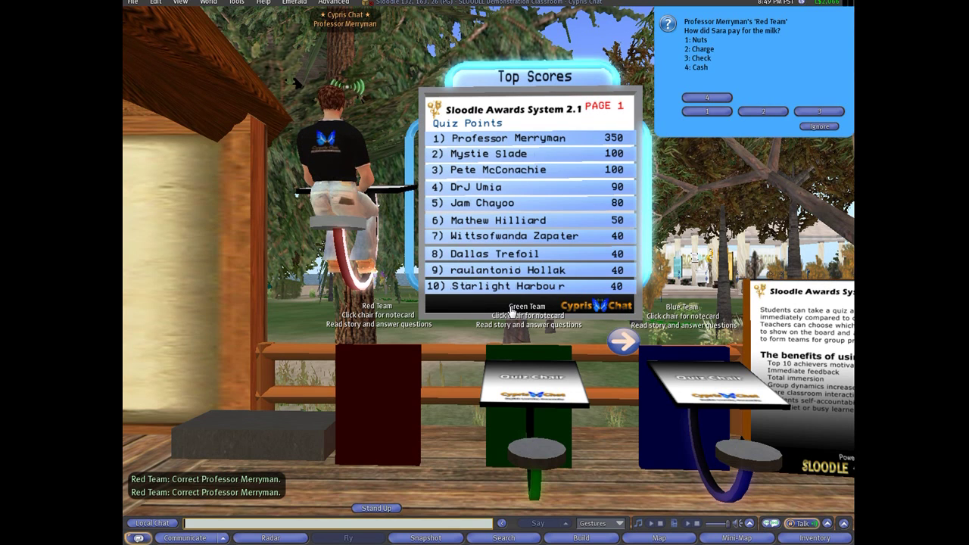
left_click(625, 345)
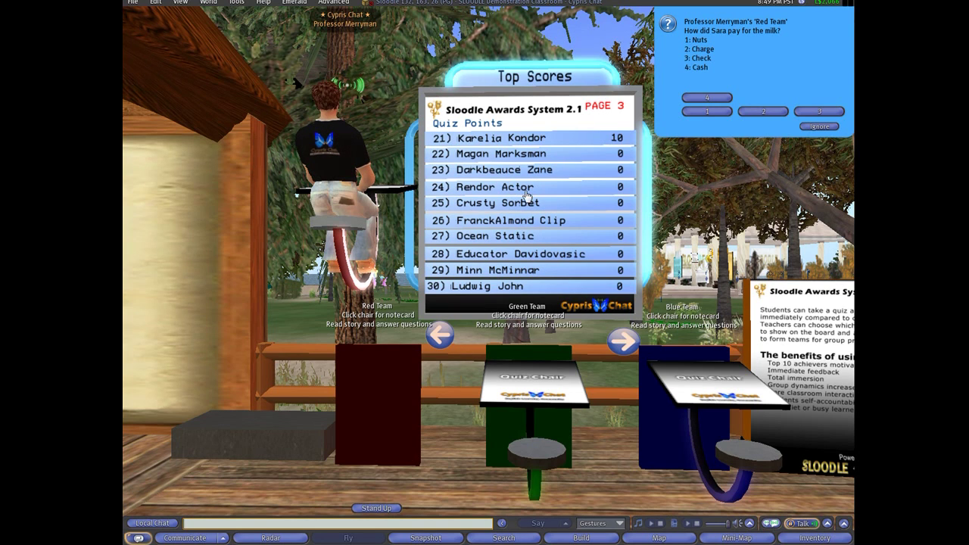
- Raise the rank 24 student's Quiz Points from 0 to 10
left_click(506, 187)
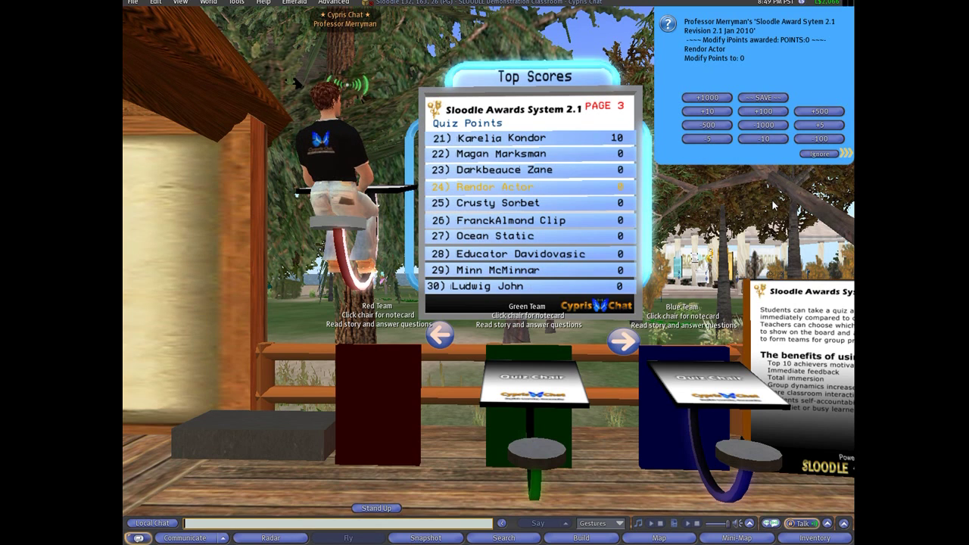
left_click(707, 111)
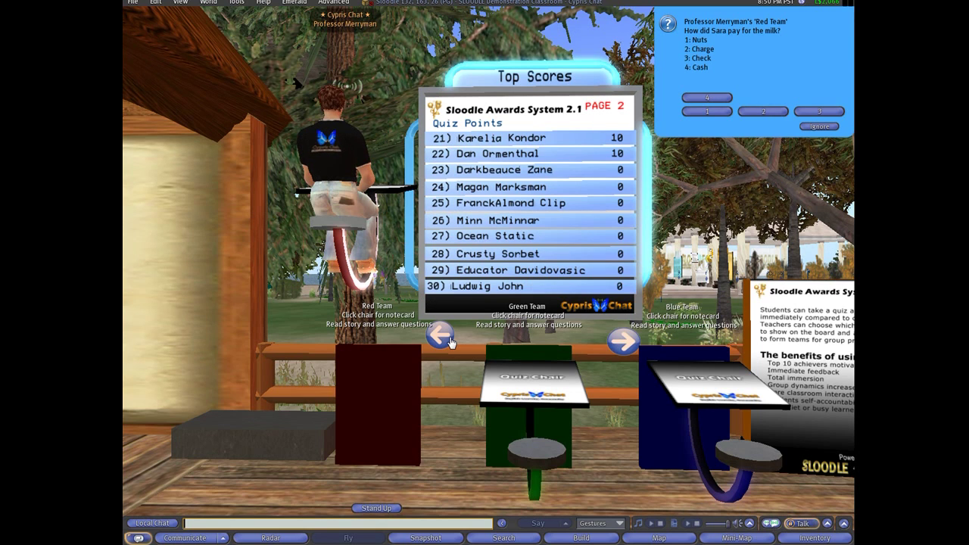
left_click(449, 341)
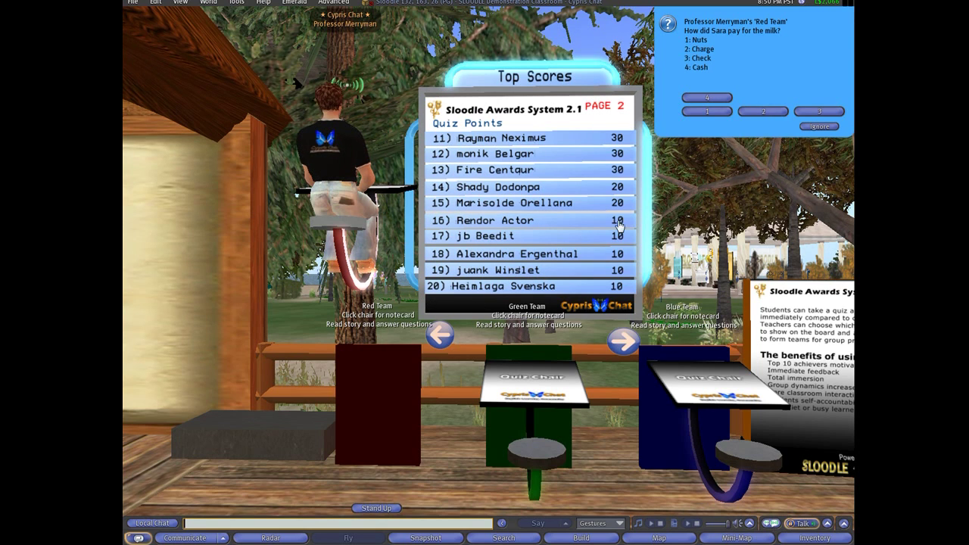
- Cut the rank 12 student's Quiz Points from 30 to 20, save, and stand up
left_click(502, 155)
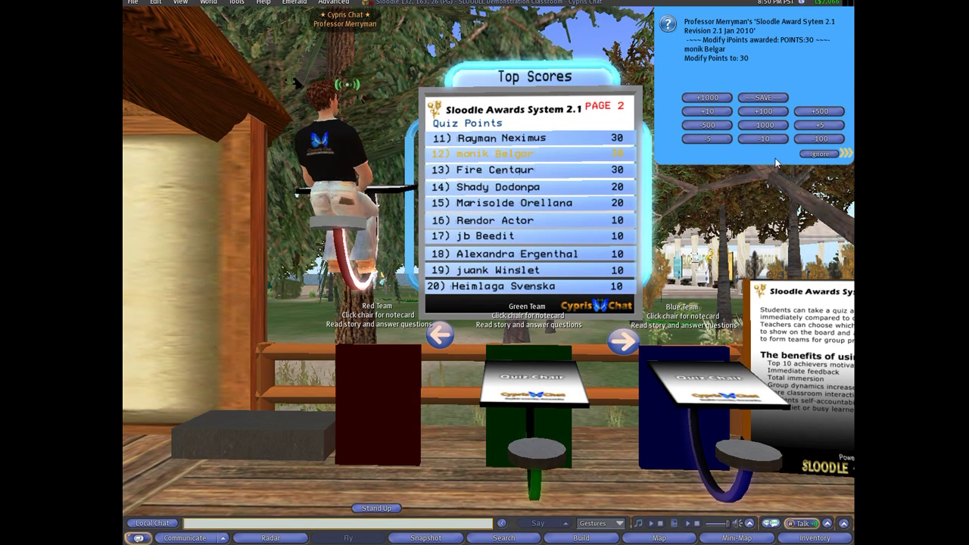
left_click(763, 139)
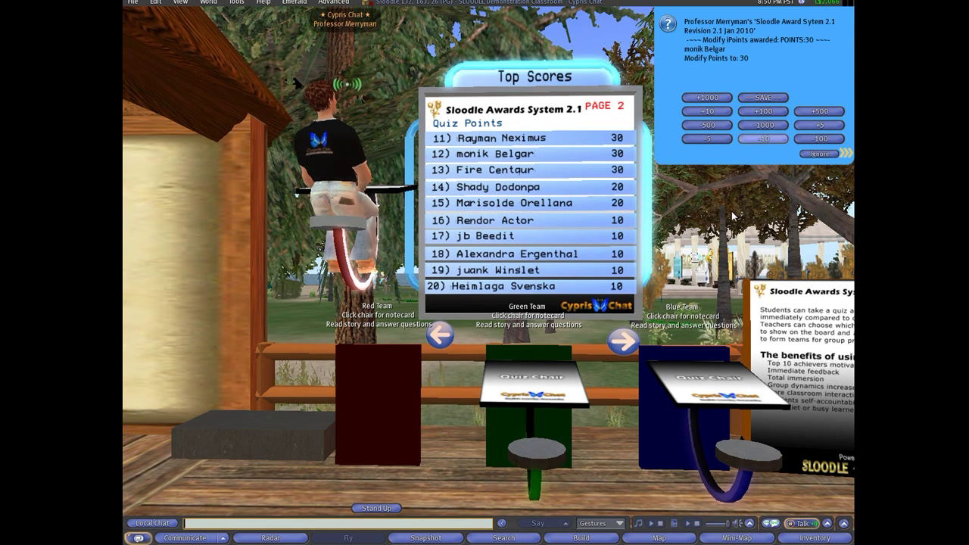
left_click(763, 97)
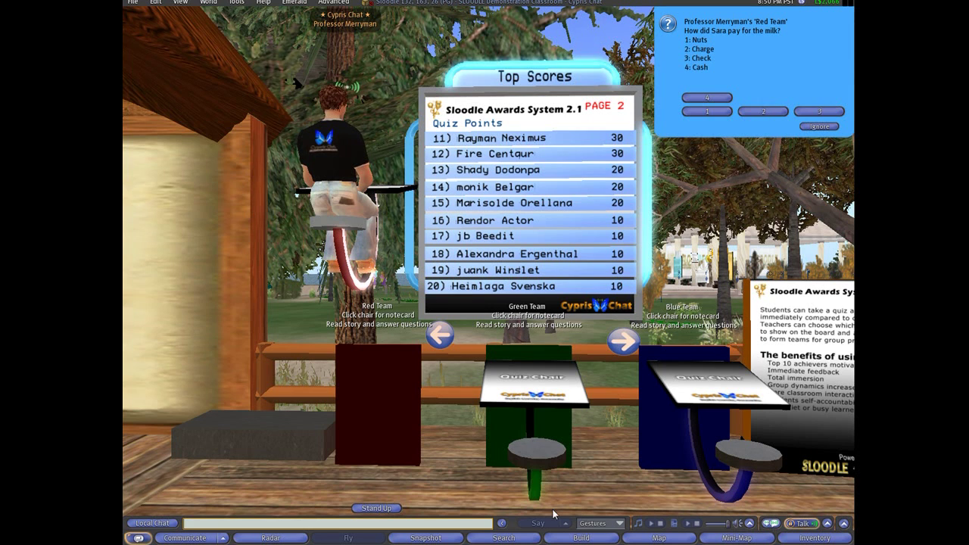
left_click(376, 508)
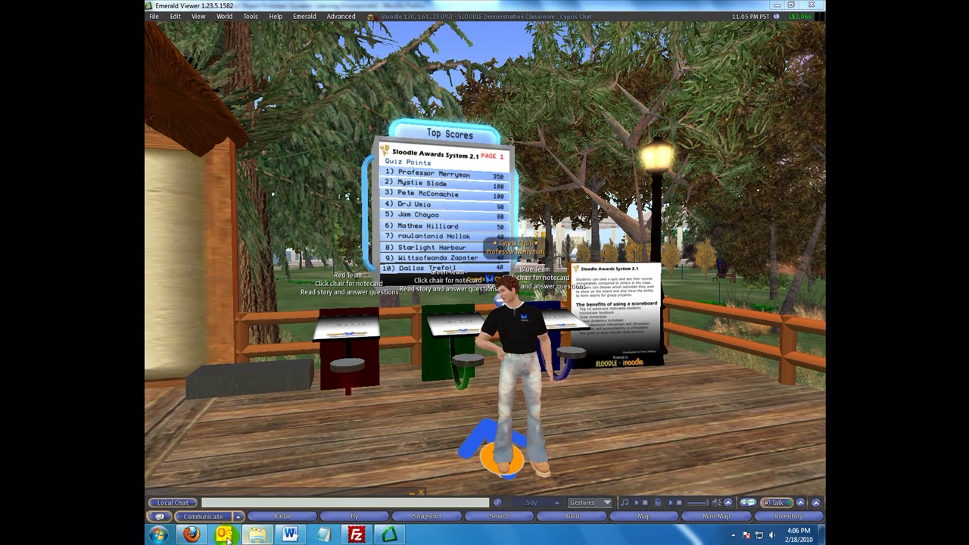
left_click(192, 535)
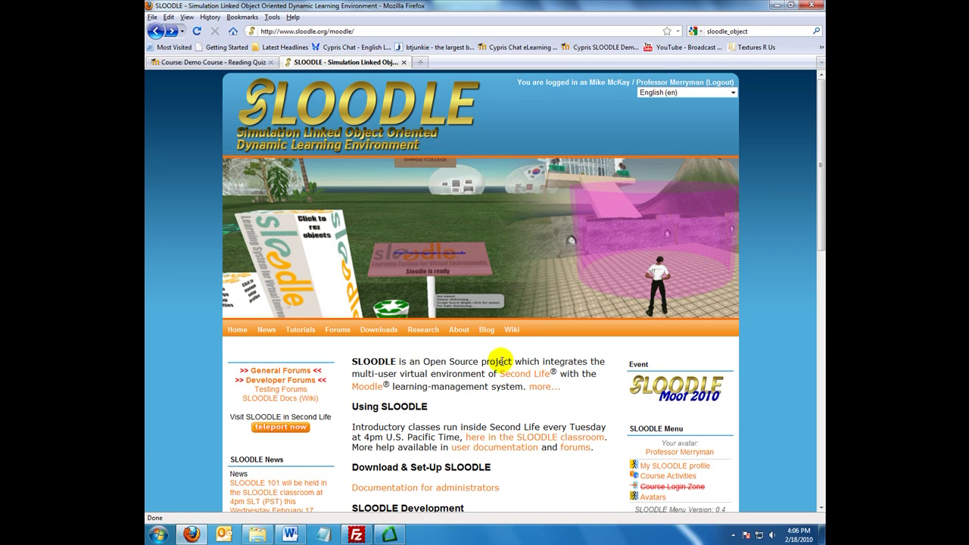
- Download and save the Sloodle 1.0 API Branch zip, then open the sloodle_all_1.0-with-lsl-api folder
left_click(371, 332)
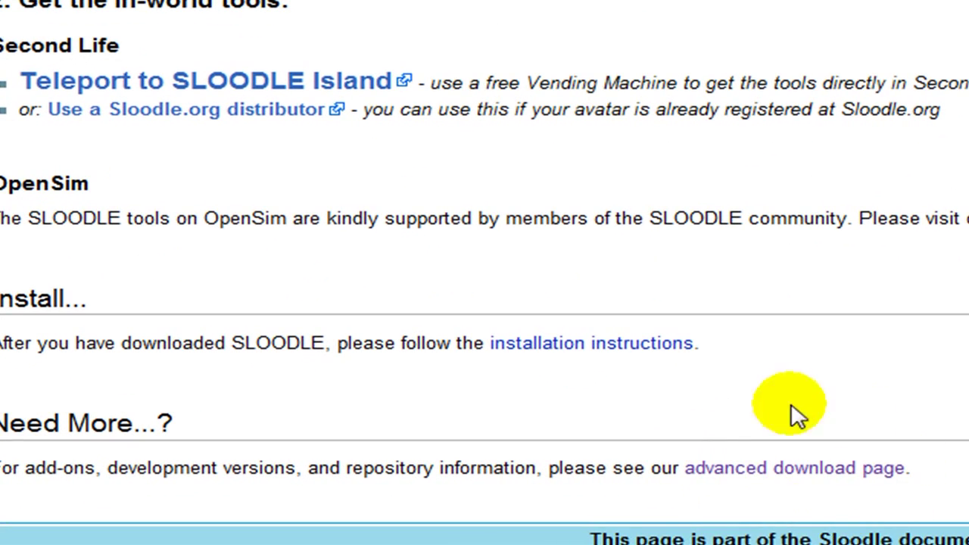
left_click(795, 469)
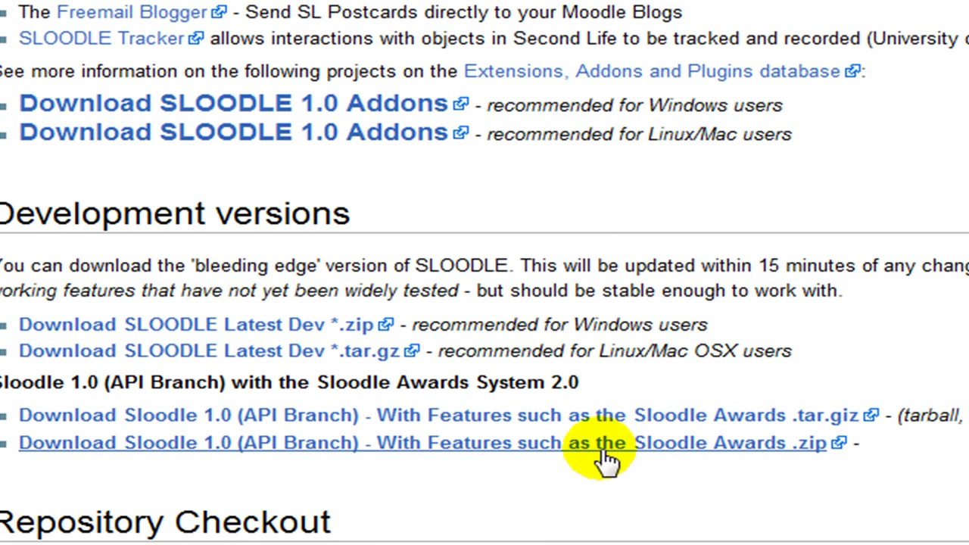
left_click(553, 449)
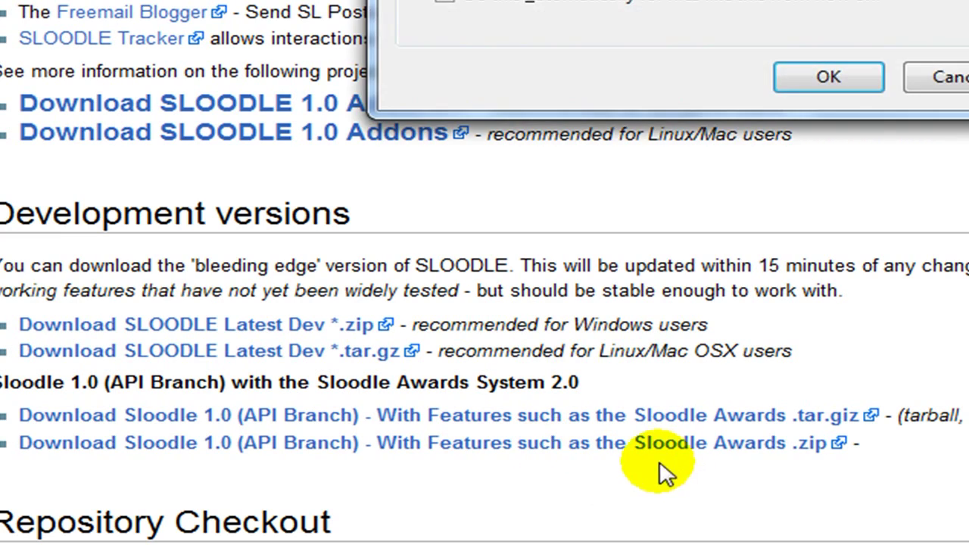
left_click(621, 446)
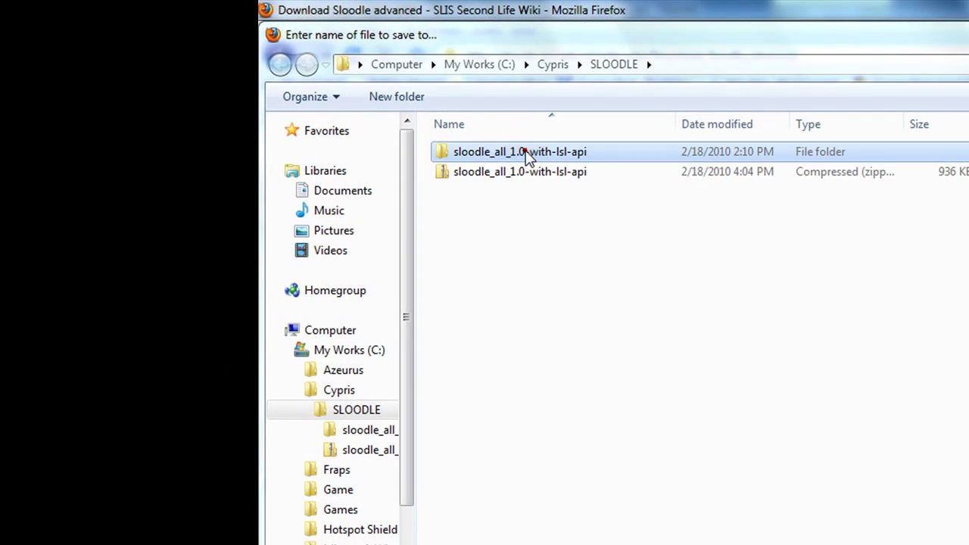
double_click(293, 85)
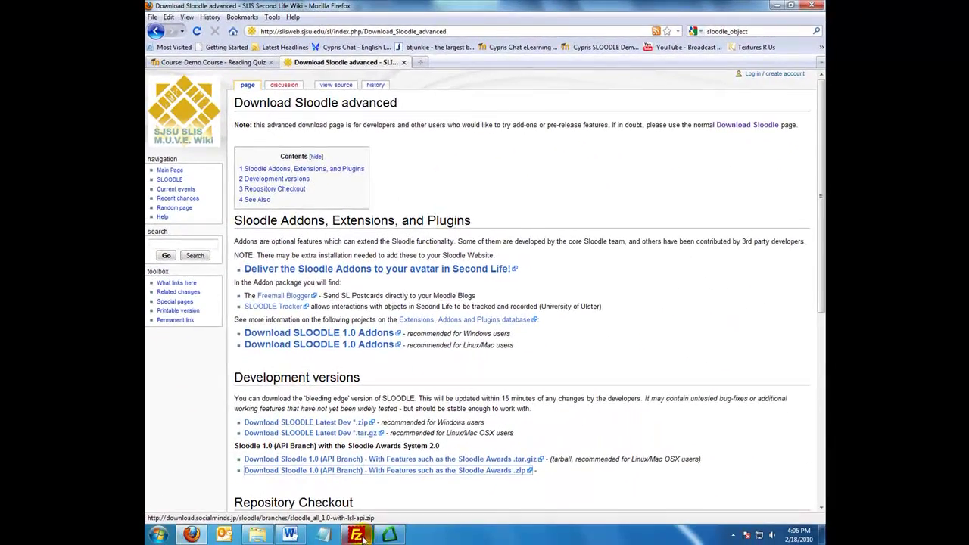
left_click(362, 537)
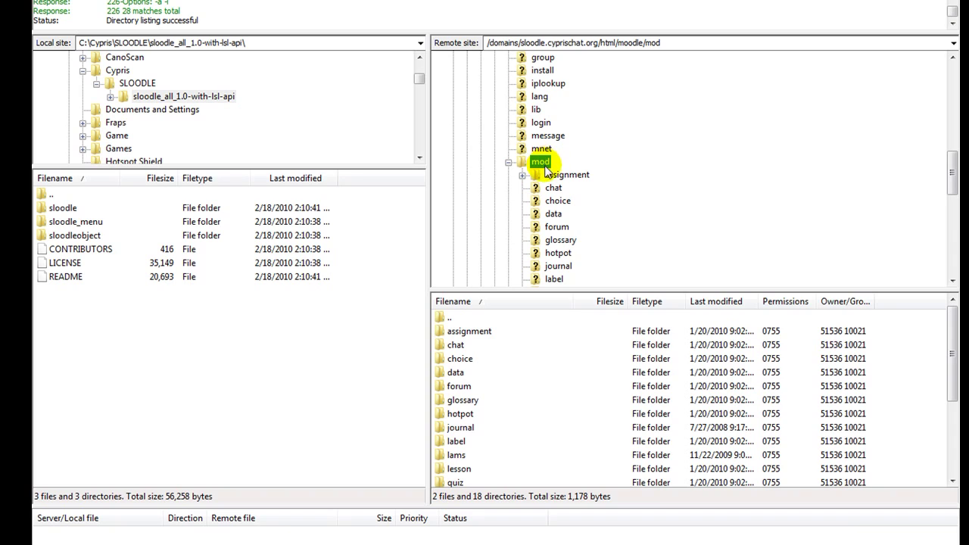
- Expand the server's assignment and assignment type folders in the remote tree
left_click_drag(952, 162, 952, 192)
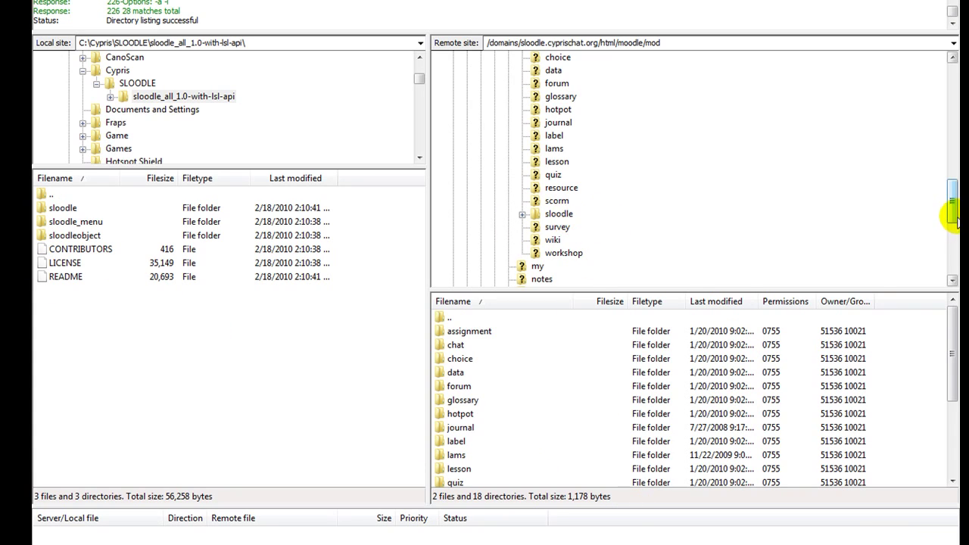
left_click_drag(953, 214, 954, 179)
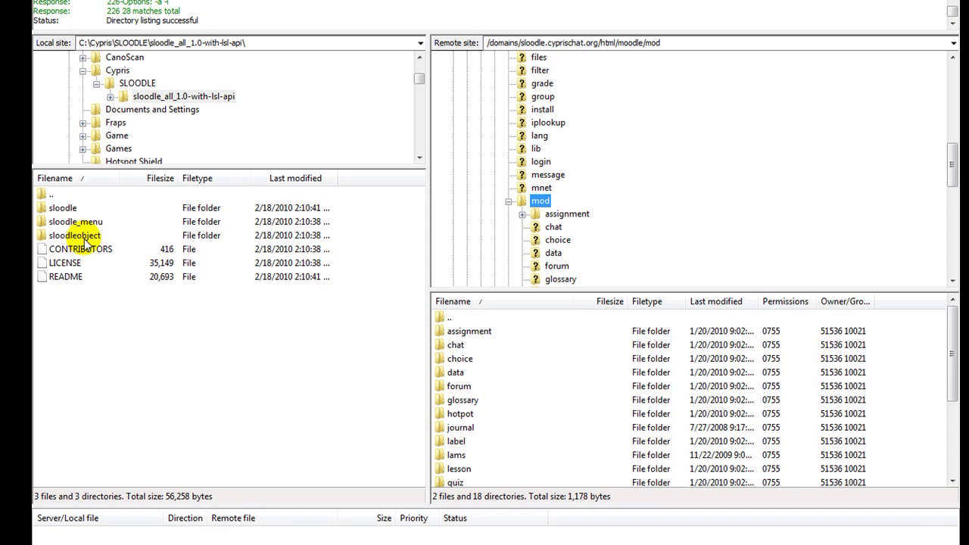
left_click(523, 214)
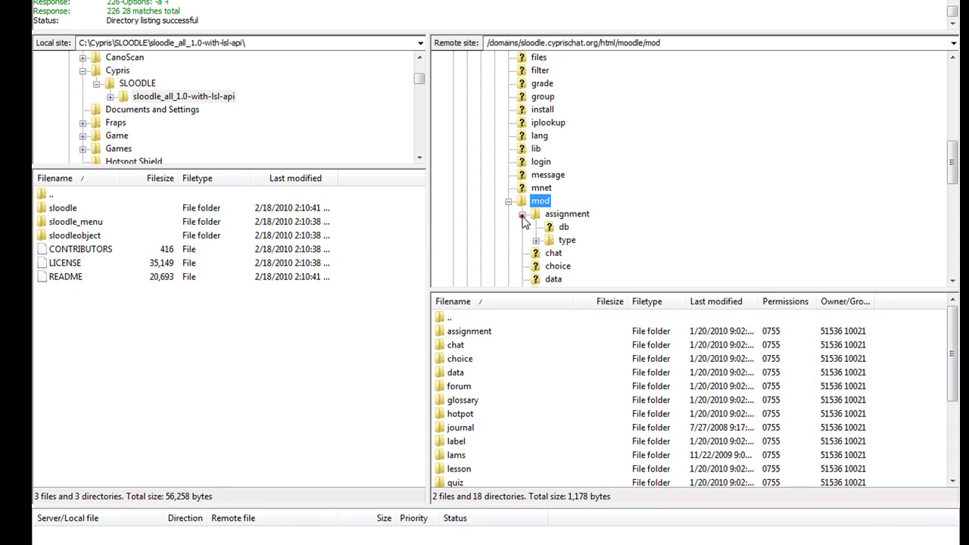
left_click(536, 240)
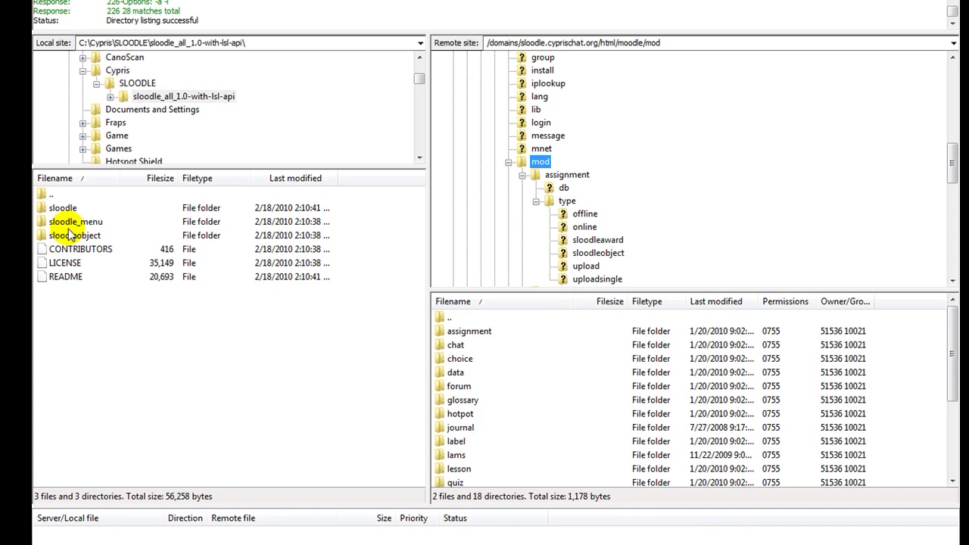
- Open the remote blocks folder and scroll to find sloodle_menu among its entries
scroll(952, 176, "up", 1)
left_click_drag(951, 177, 955, 137)
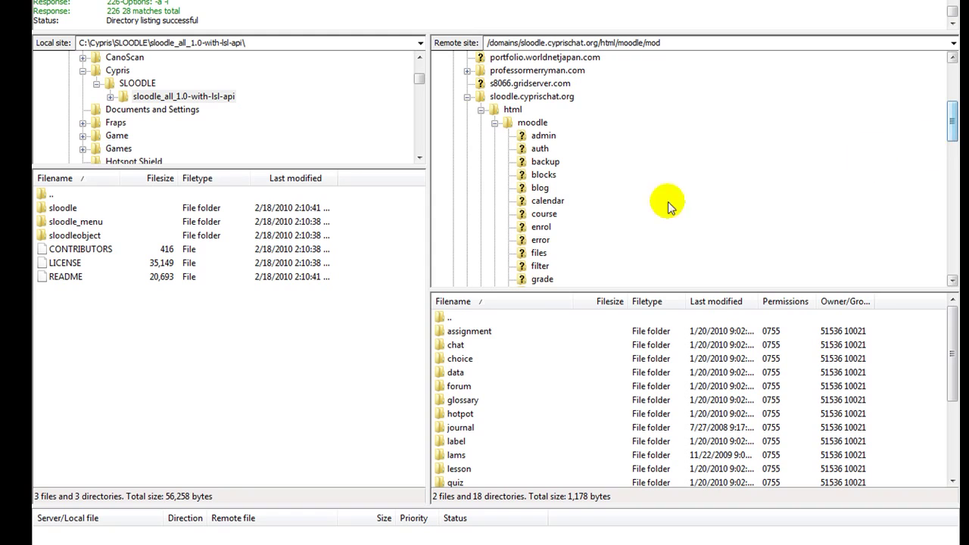
left_click(539, 176)
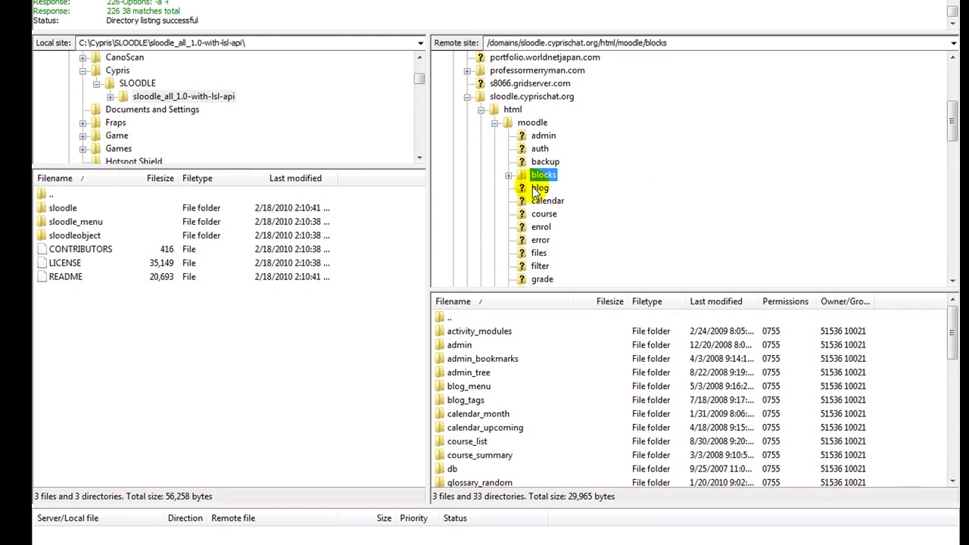
double_click(518, 179)
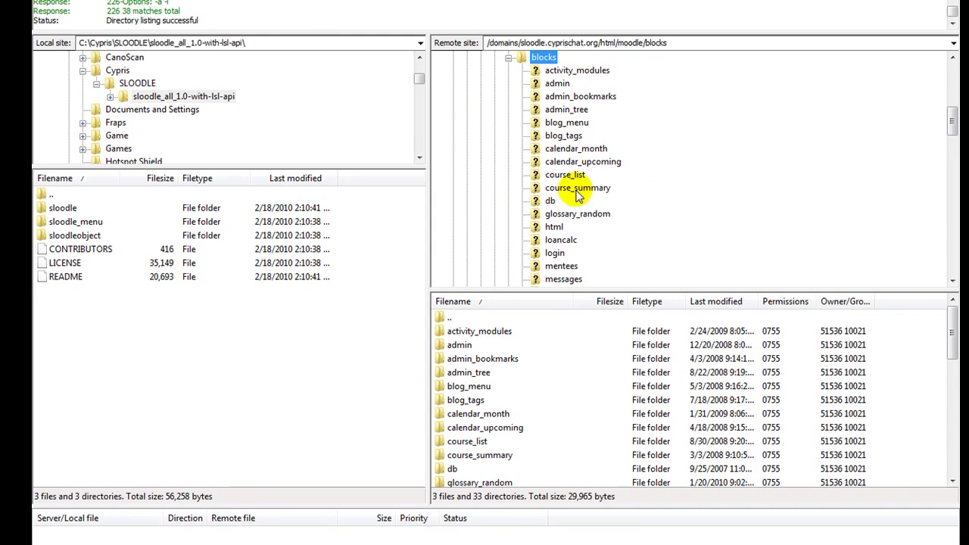
scroll(591, 255, "down", 2)
scroll(593, 255, "down", 3)
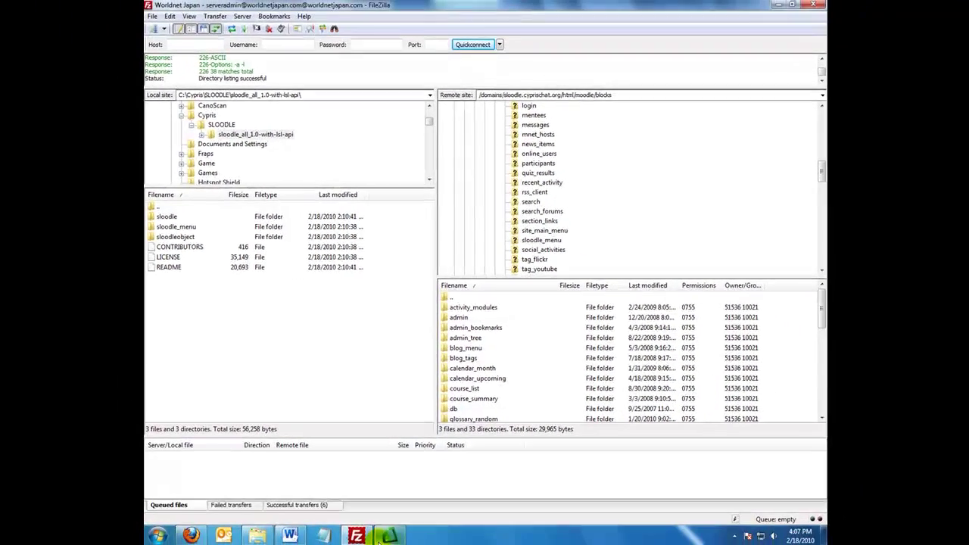
mouse_move(377, 540)
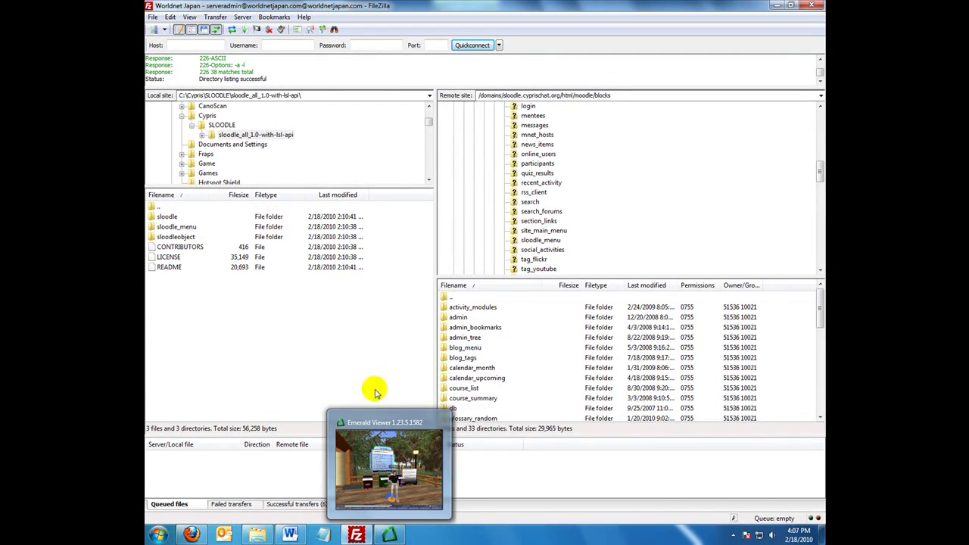
left_click(389, 536)
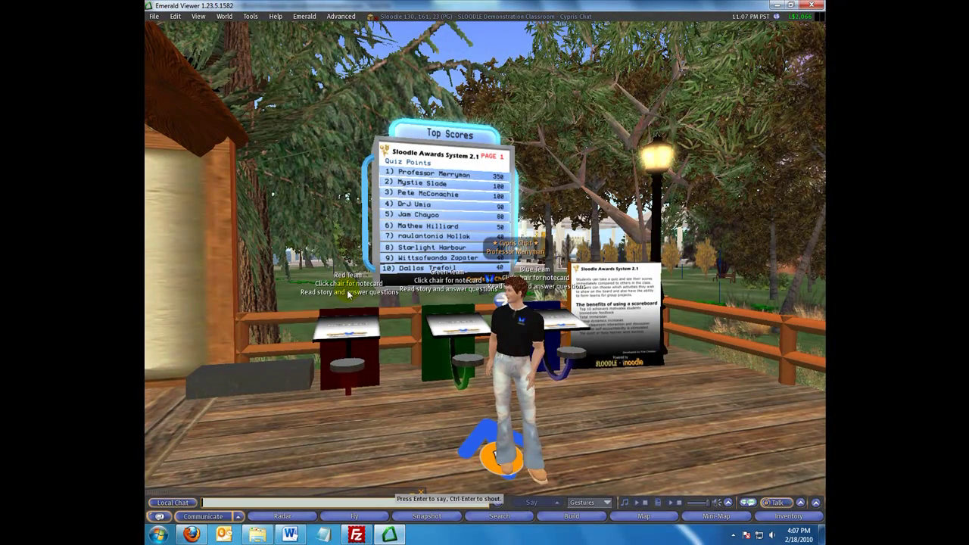
- Go from the Demo Course - Reading Quiz page to the Cypris SLOODLE Demonstration front page
left_click(191, 535)
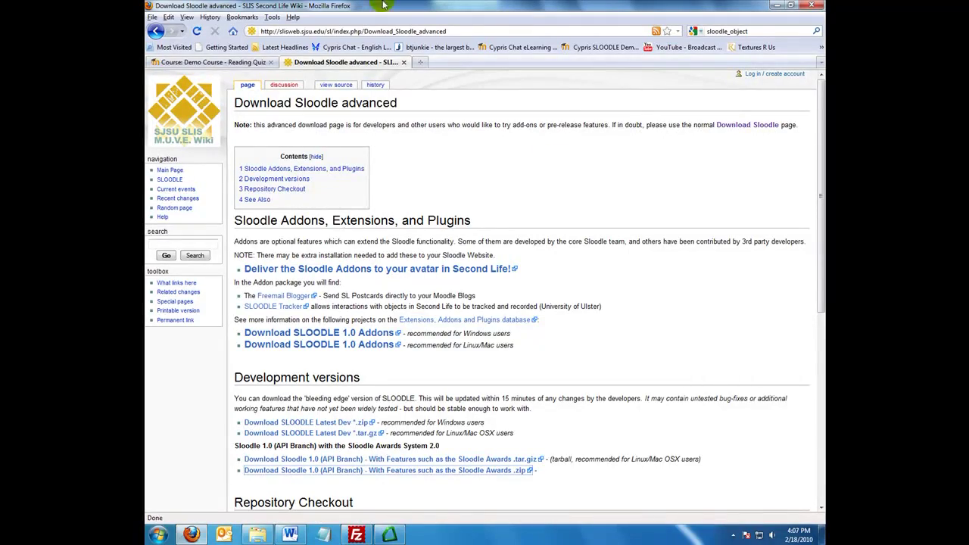
left_click(210, 65)
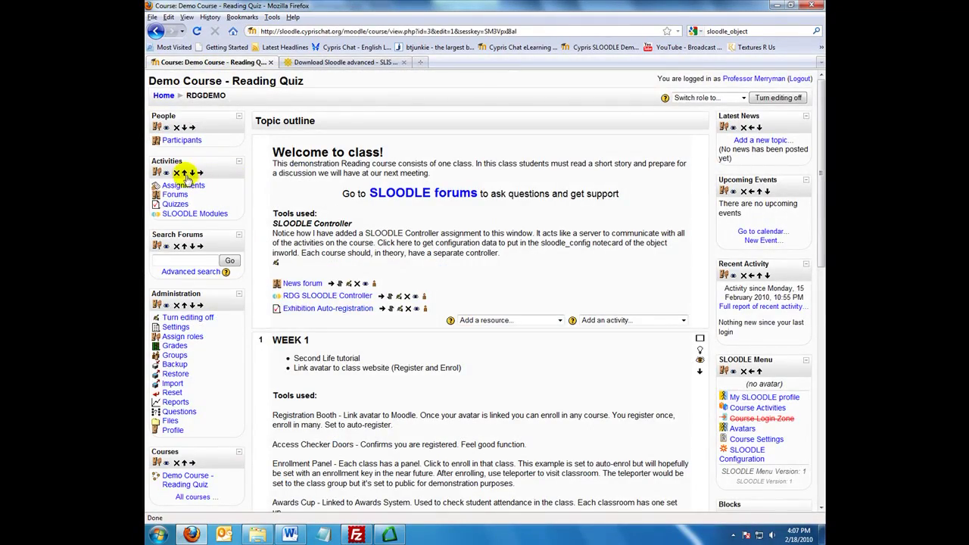
left_click(163, 96)
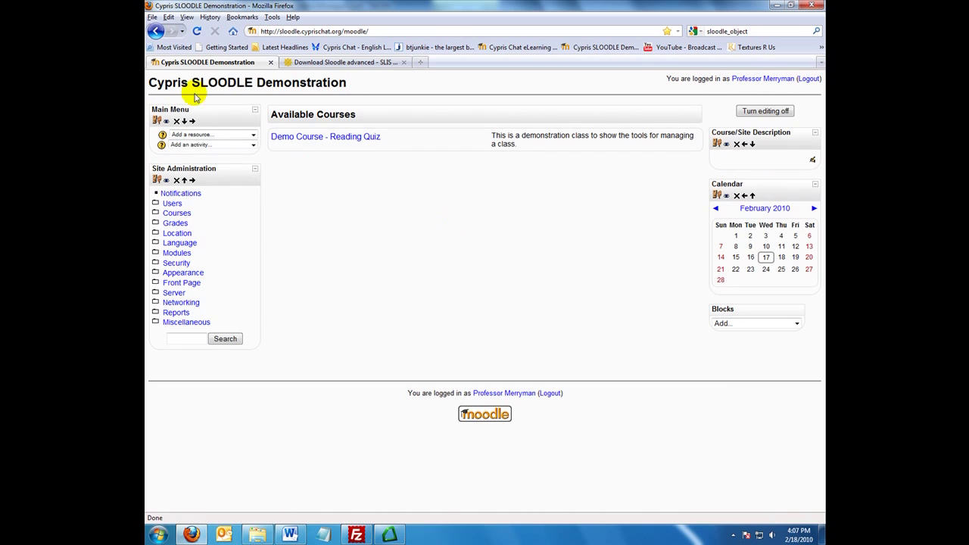
- Abandon the loading Notifications page and open the Demo Course - Reading Quiz course
left_click(179, 194)
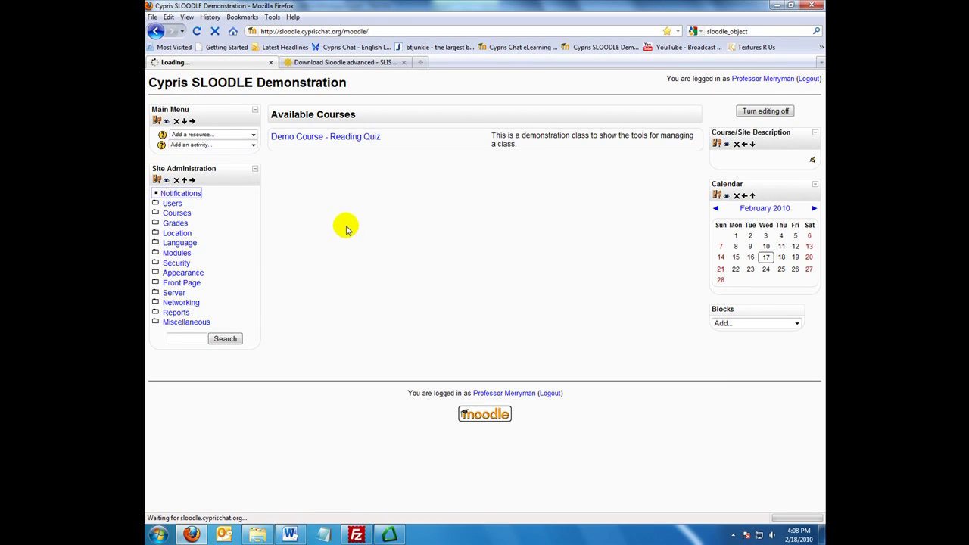
left_click(214, 31)
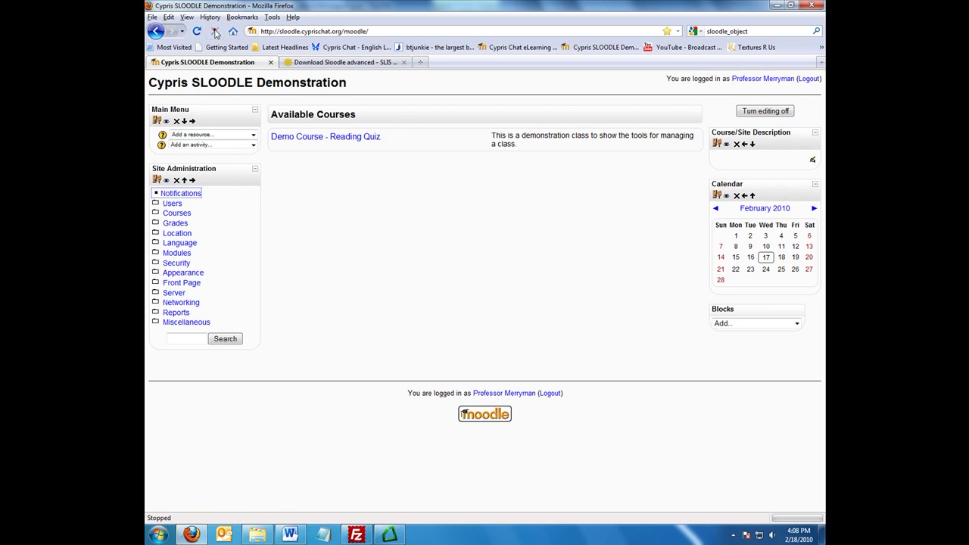
left_click(336, 137)
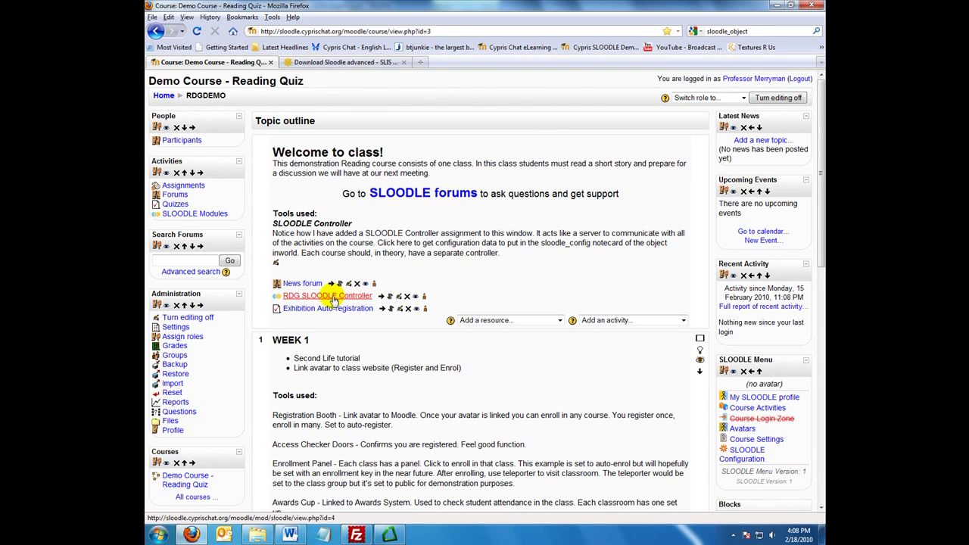
left_click(684, 320)
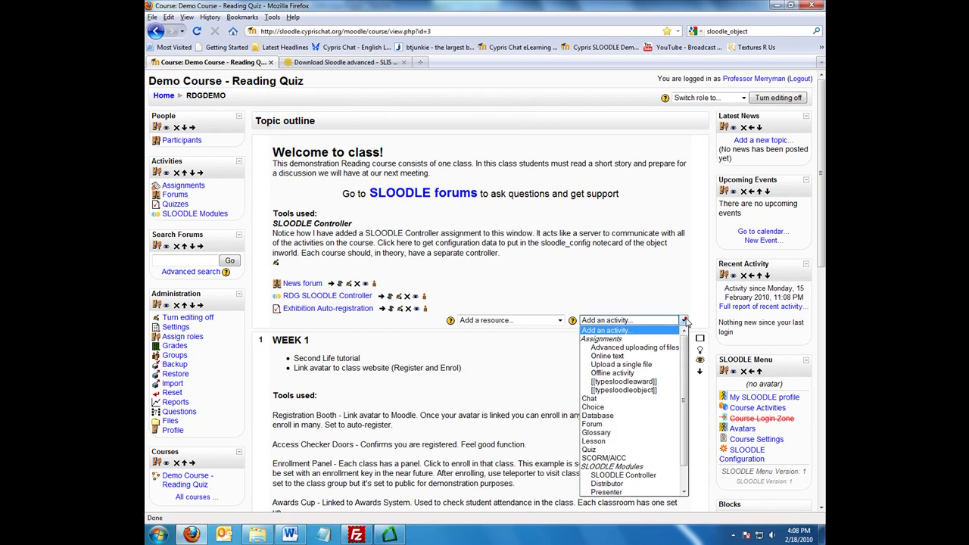
scroll(687, 391, "down", 1)
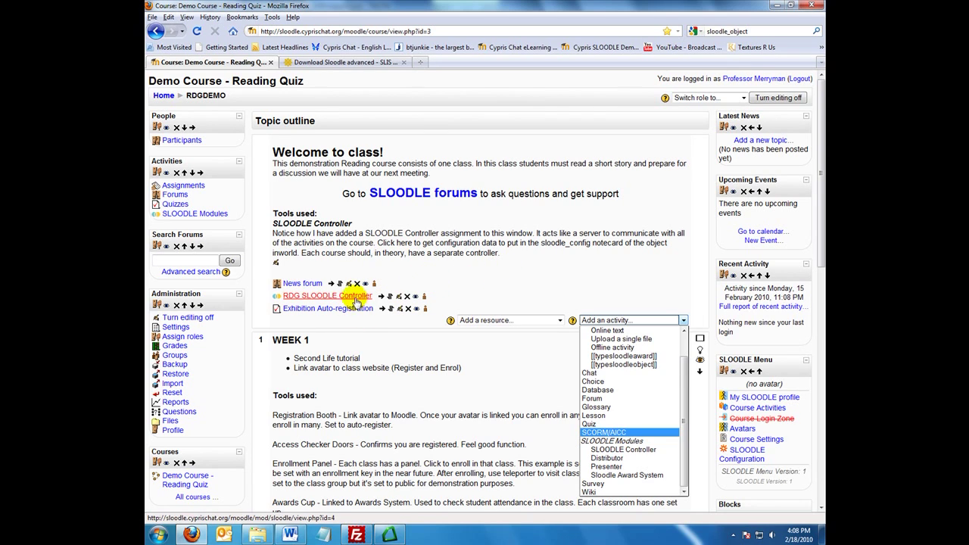
left_click(501, 299)
scroll(501, 301, "down", 10)
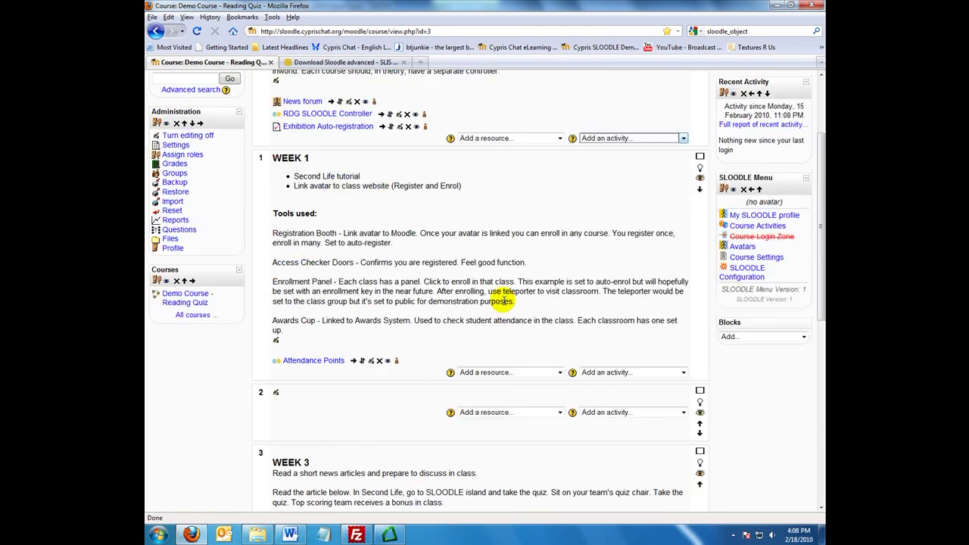
scroll(502, 302, "down", 1)
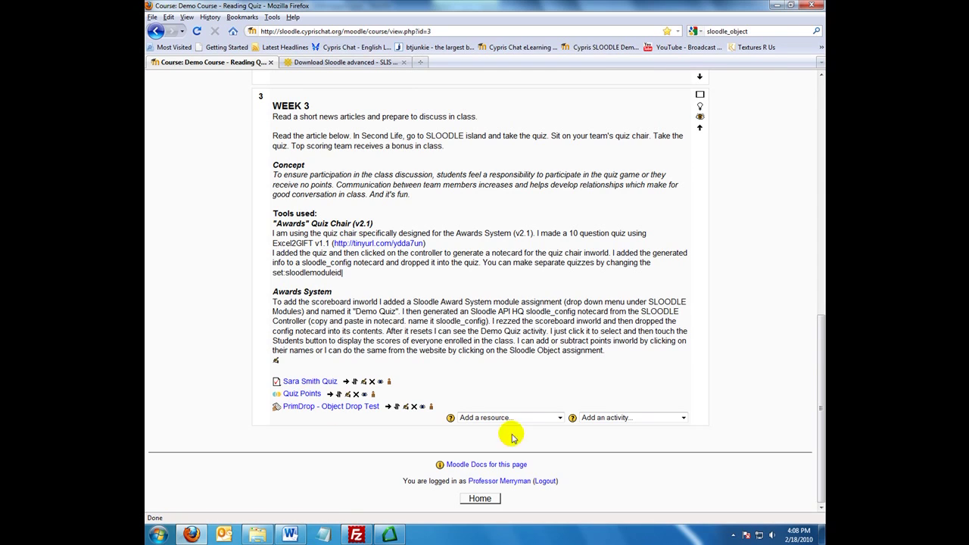
- Browse Week 3's Add an activity list down to Sloodle Award System
left_click(683, 417)
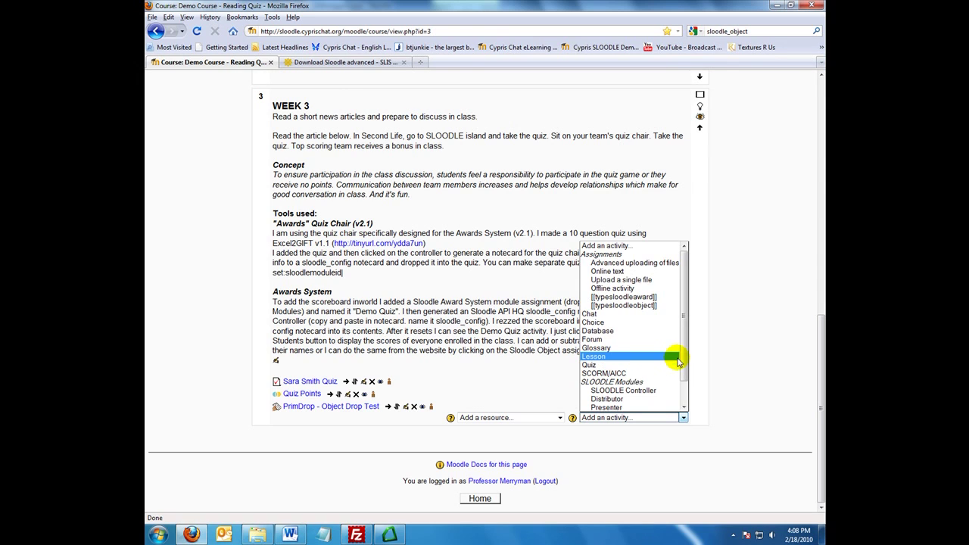
scroll(657, 383, "down", 1)
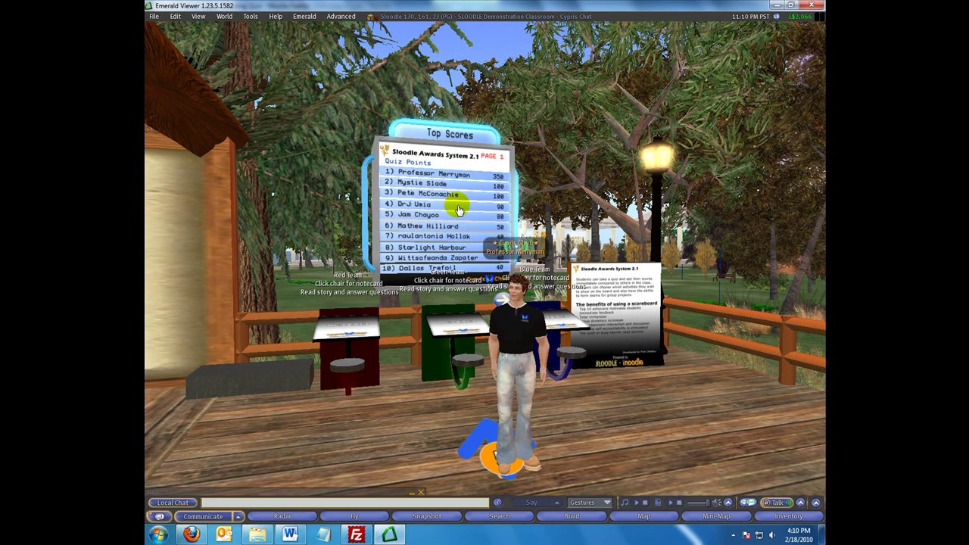
- Put the scoreboard in Config mode, pick 1) Attendance Points, and return to Top Scores
left_click(191, 534)
scroll(326, 452, "down", 8)
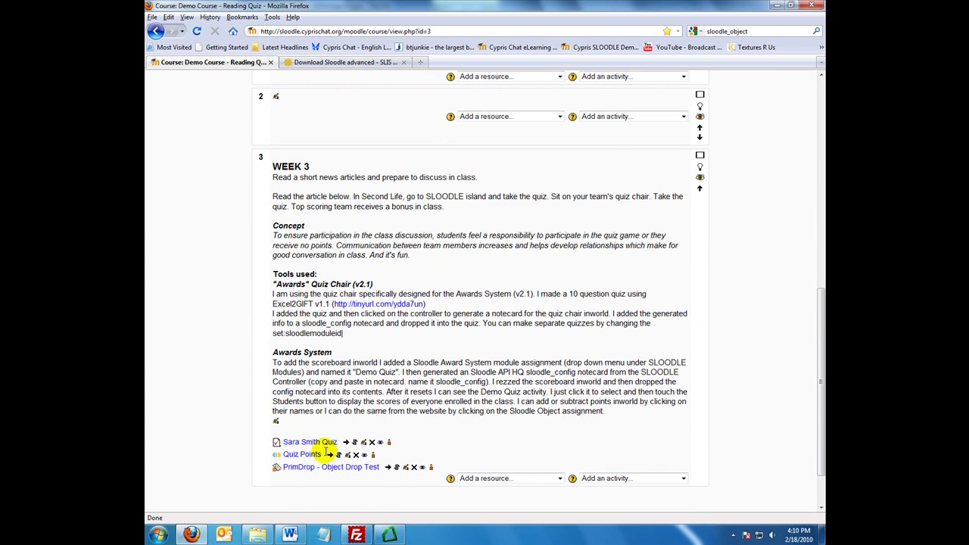
left_click(393, 535)
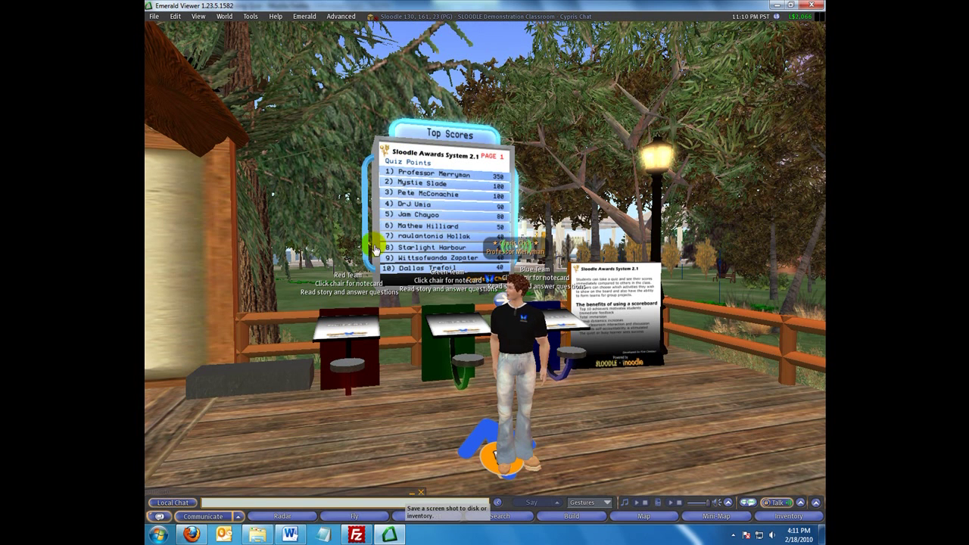
left_click(369, 272)
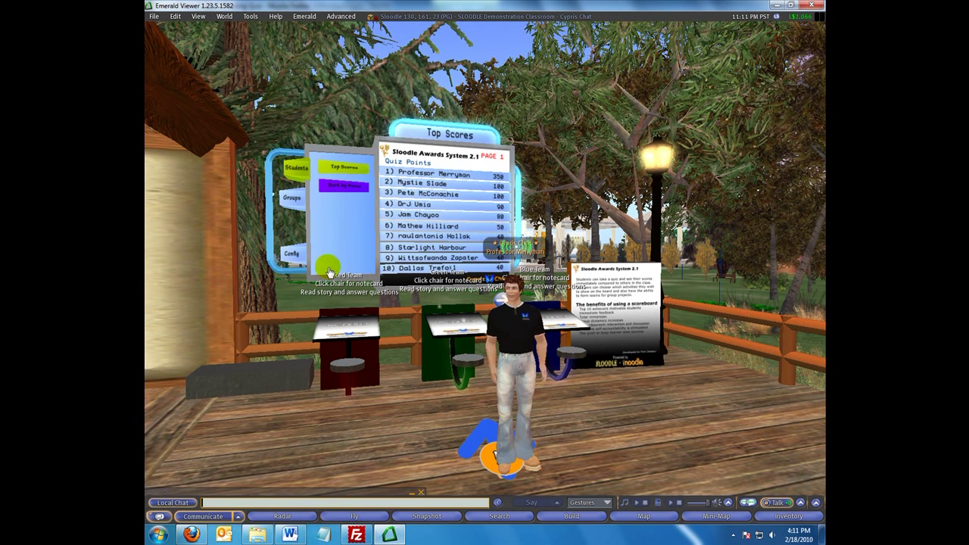
left_click(298, 258)
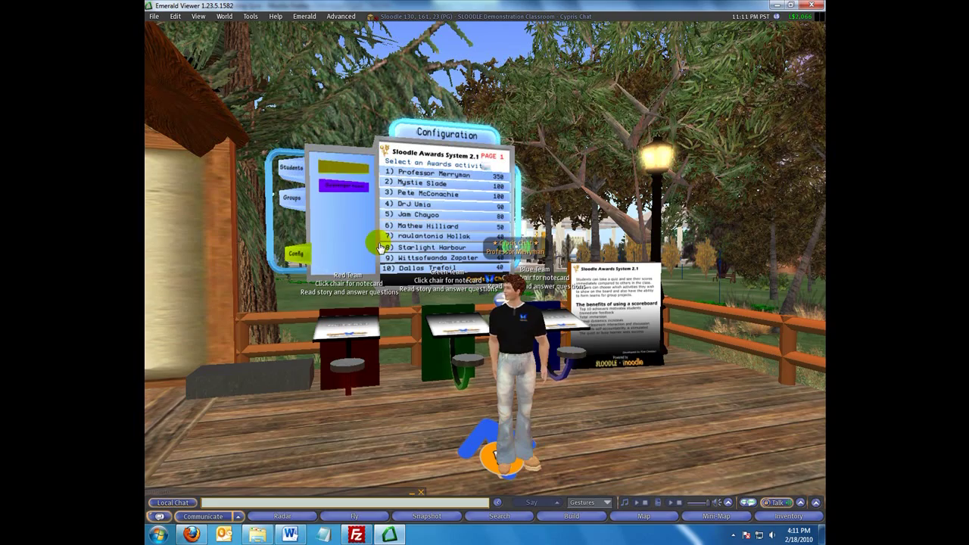
left_click(411, 204, "alt")
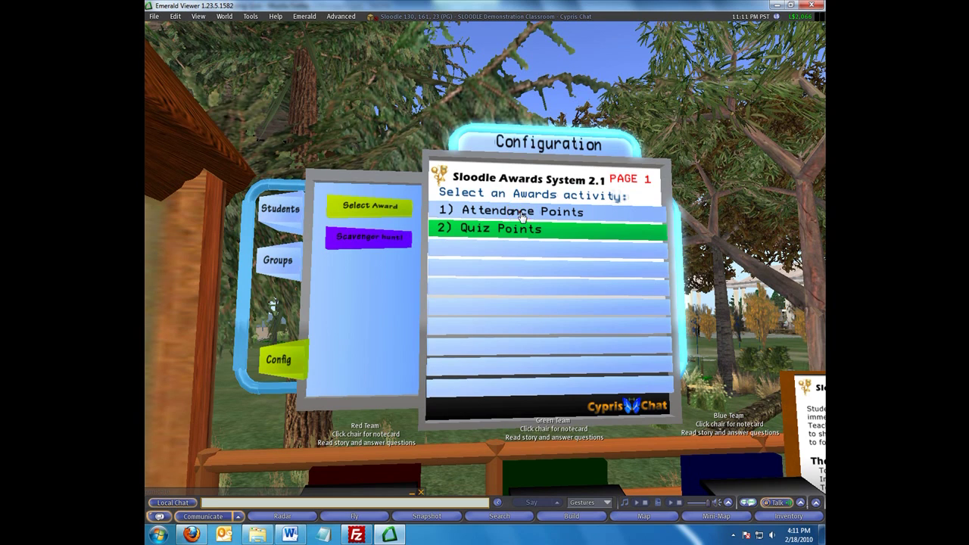
left_click(457, 209)
left_click(284, 216)
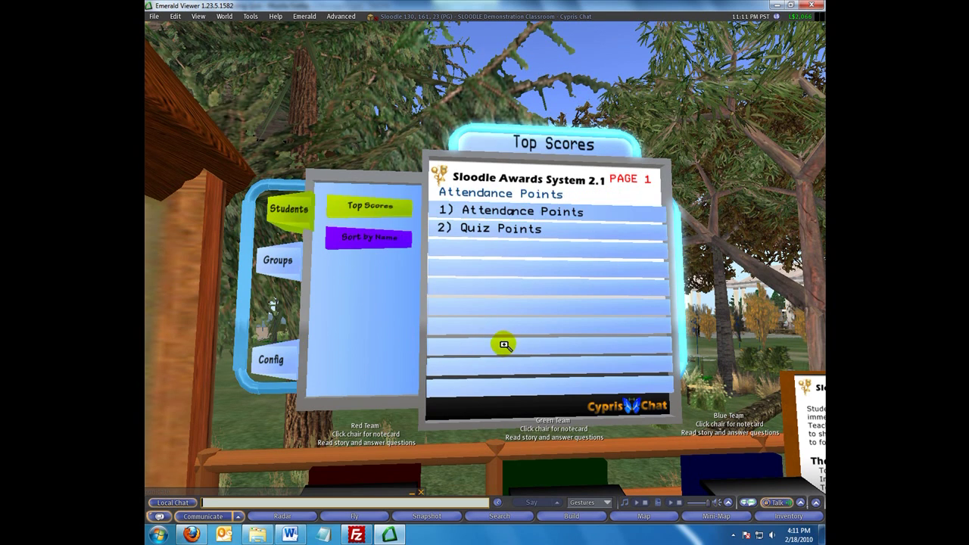
key("Escape")
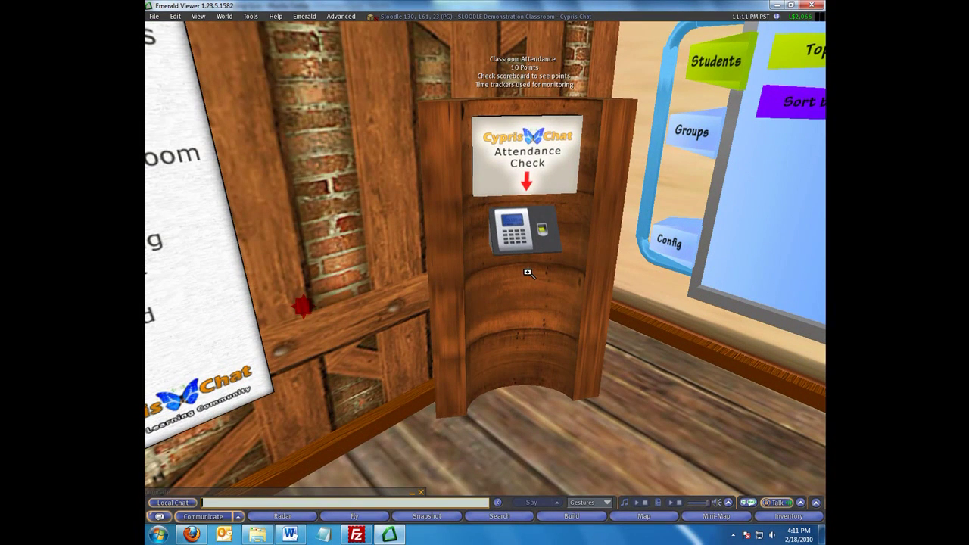
- Check in at the Attendance Check kiosk scanner and view the Attendance Points rankings
left_click(527, 268)
key("Escape")
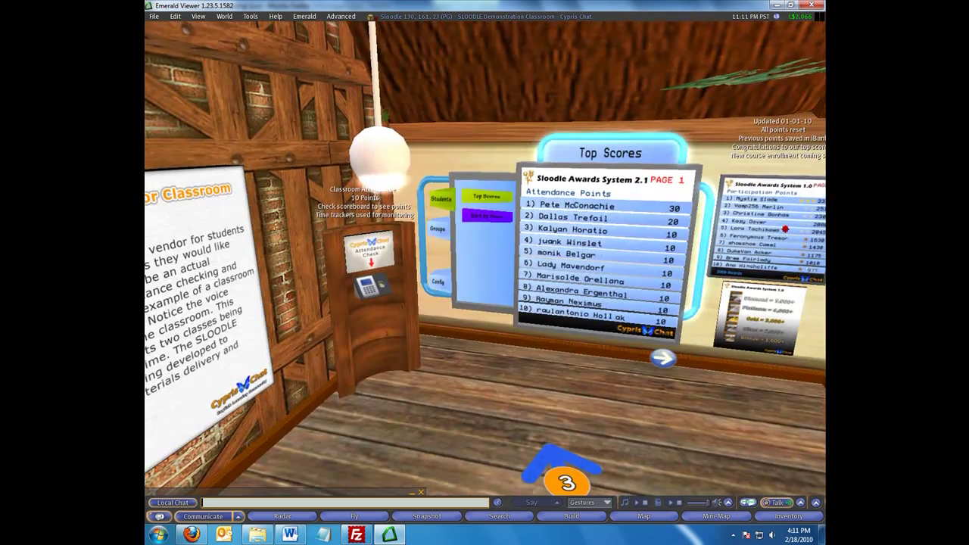